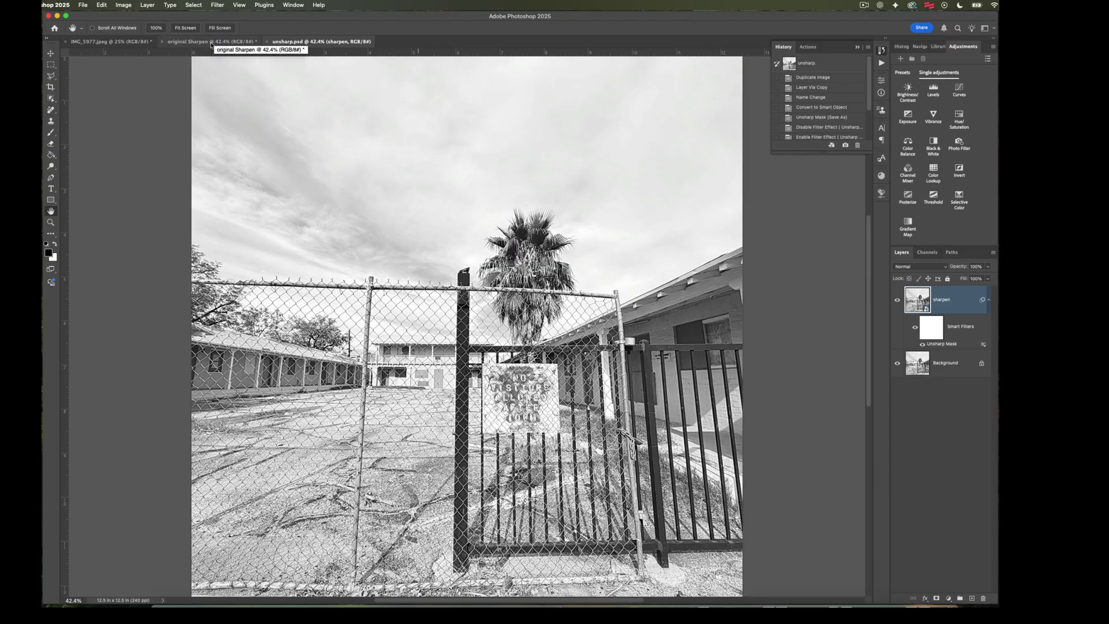
- Switch from unsharp.psd to the 'original Sharpen' document tab
left_click(192, 42)
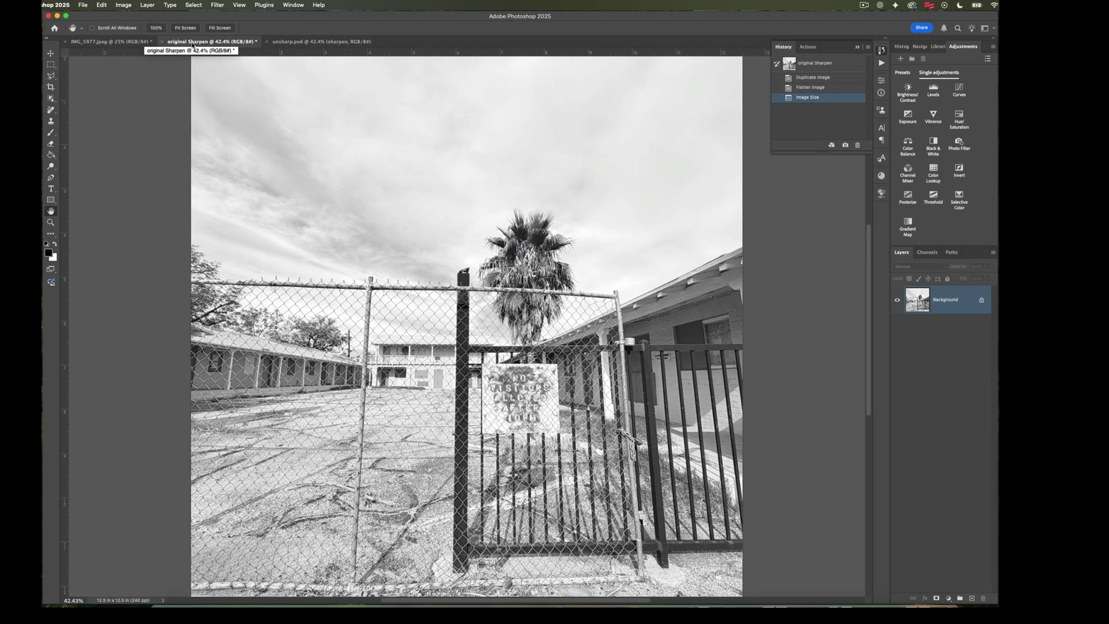
- Duplicate the original Sharpen image as a new document named 'Smart sharpen'
left_click(123, 5)
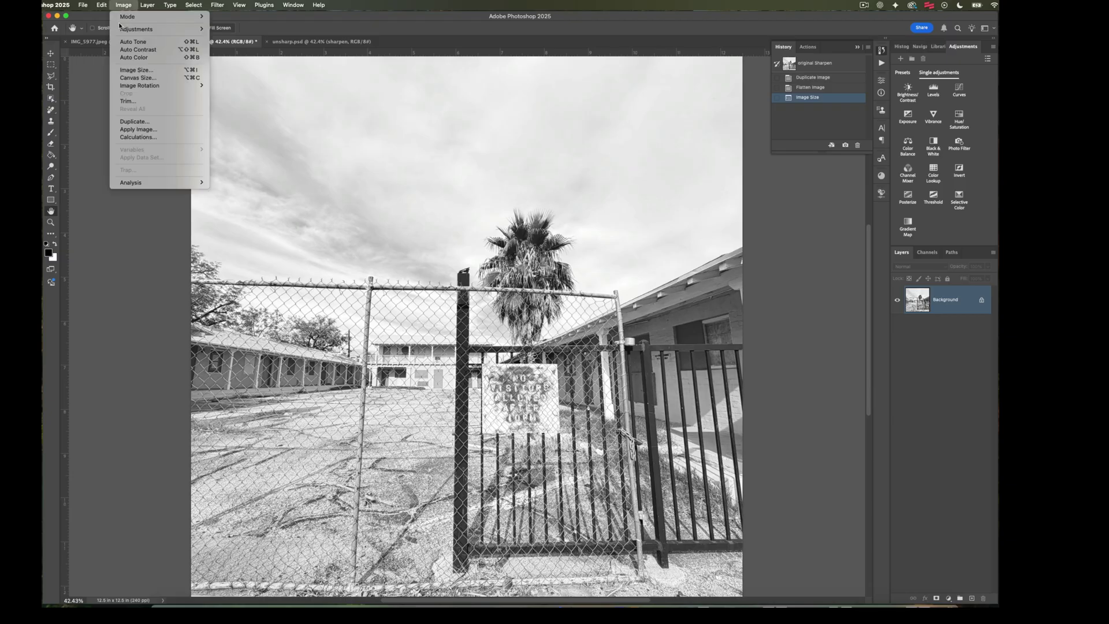
left_click(132, 122)
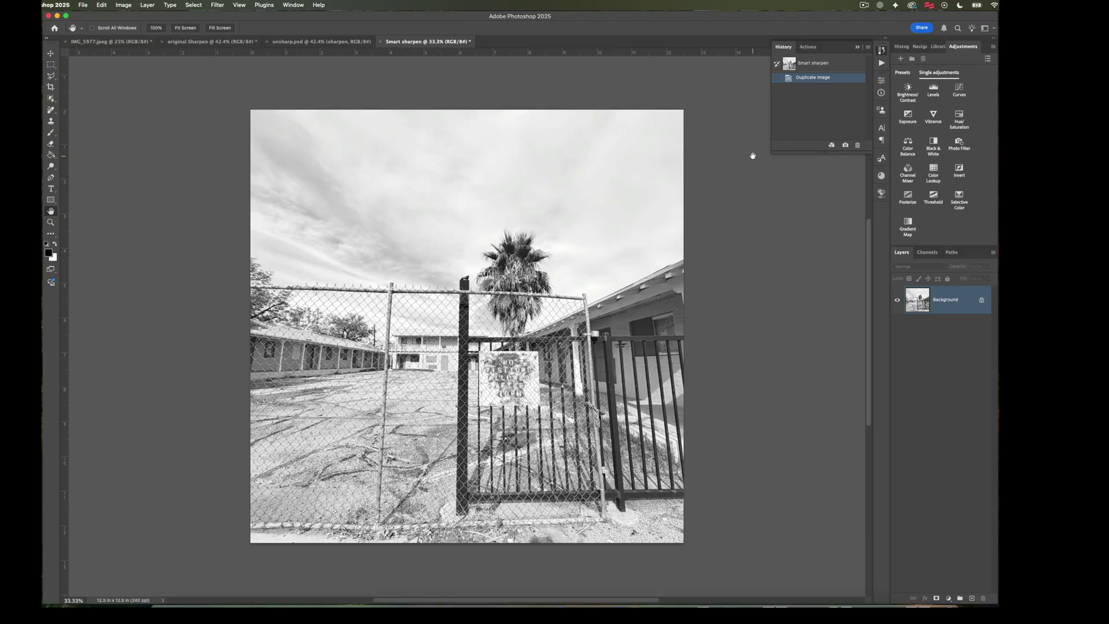
- Copy the background to Layer 1 and convert it to a smart object for smart filters
key("super+j")
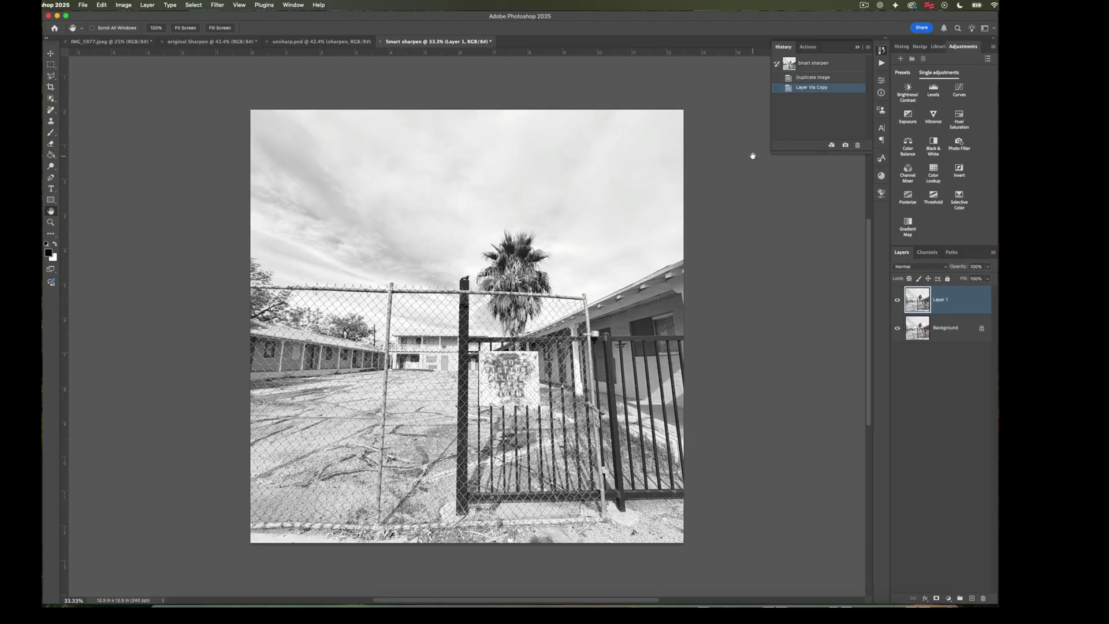
left_click(220, 6)
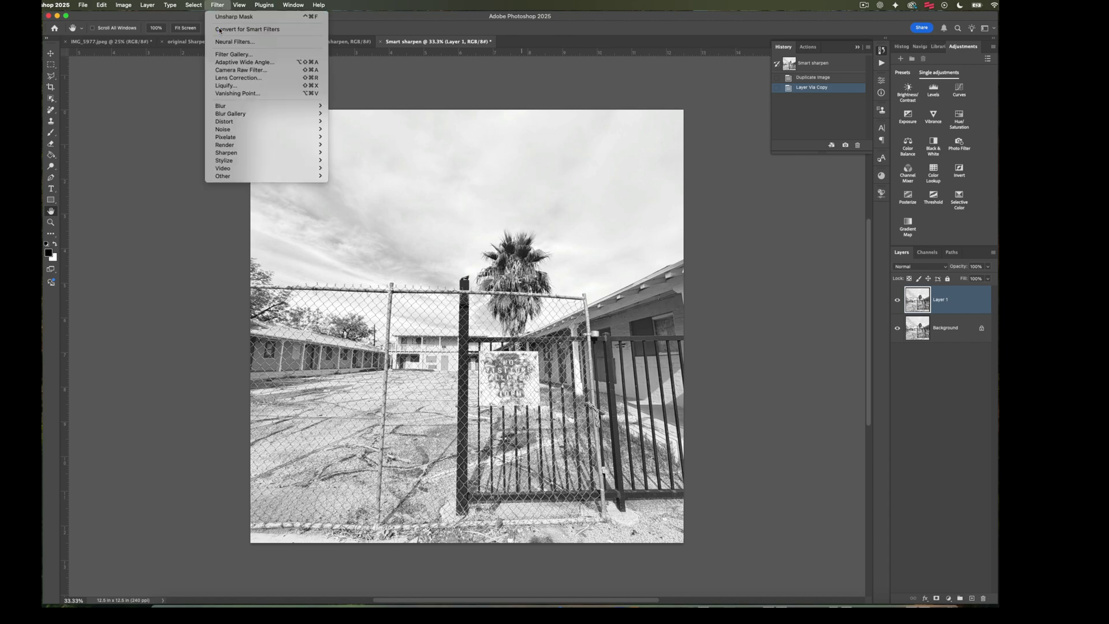
left_click(248, 29)
left_click(551, 212)
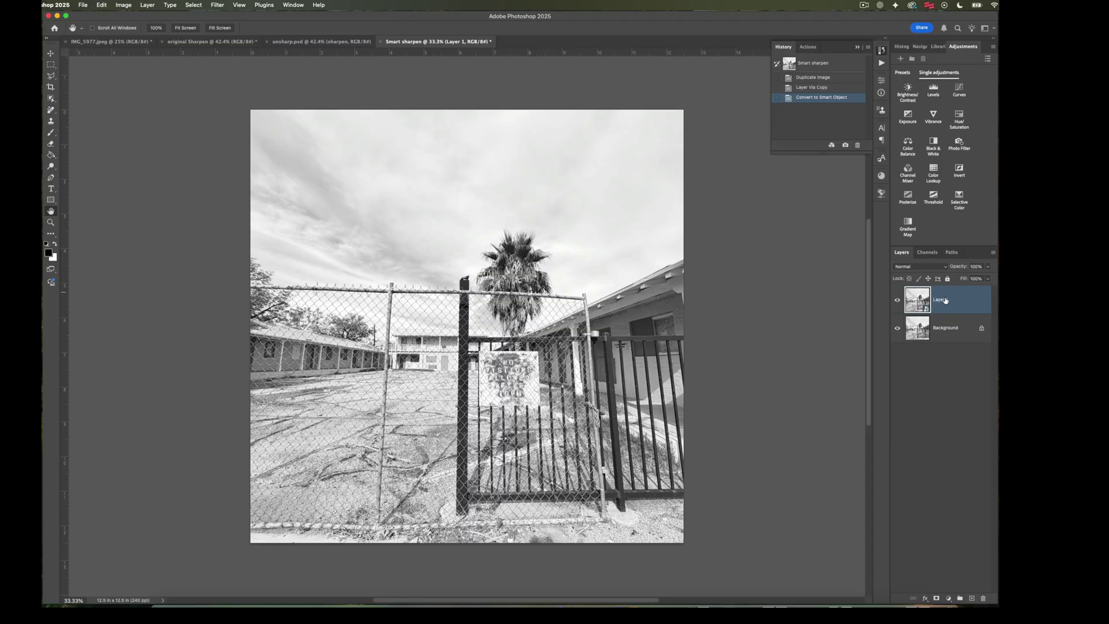
left_click(218, 6)
mouse_move(259, 153)
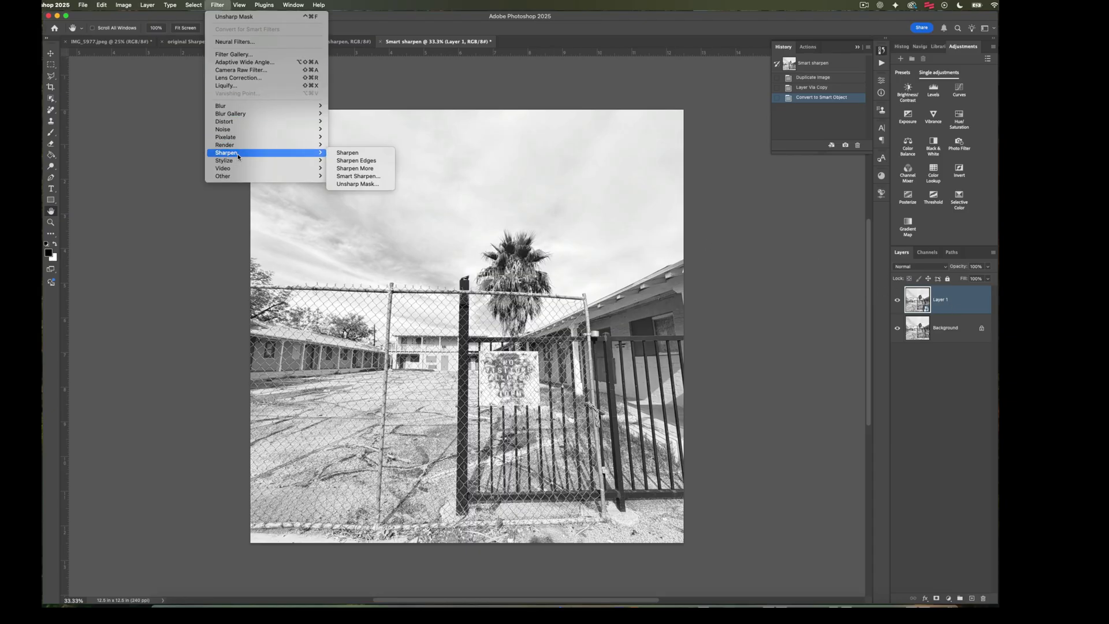
- Open Smart Sharpen on Layer 1, expand and collapse Shadows/Highlights, and move the dialog off the palm tree
left_click(339, 180)
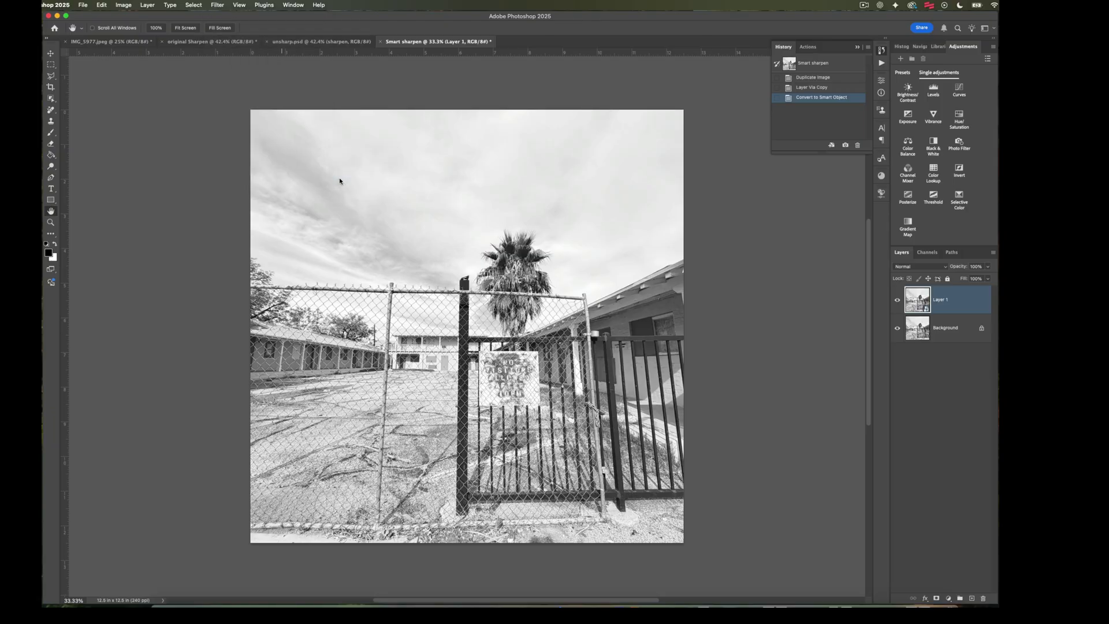
left_click_drag(381, 173, 618, 183)
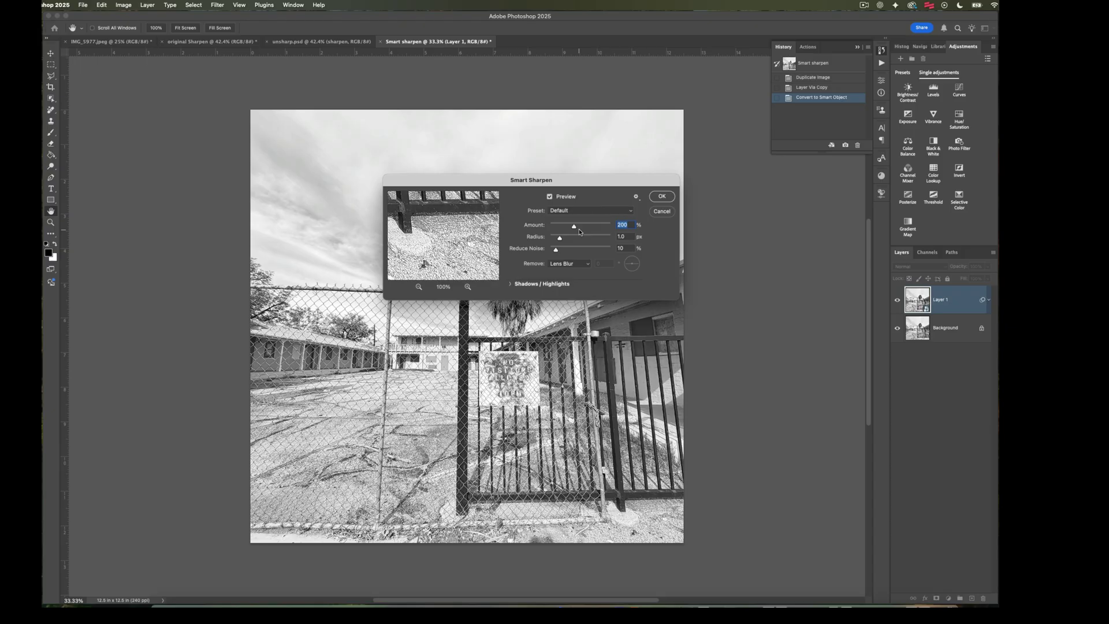
scroll(578, 229, "down", 2)
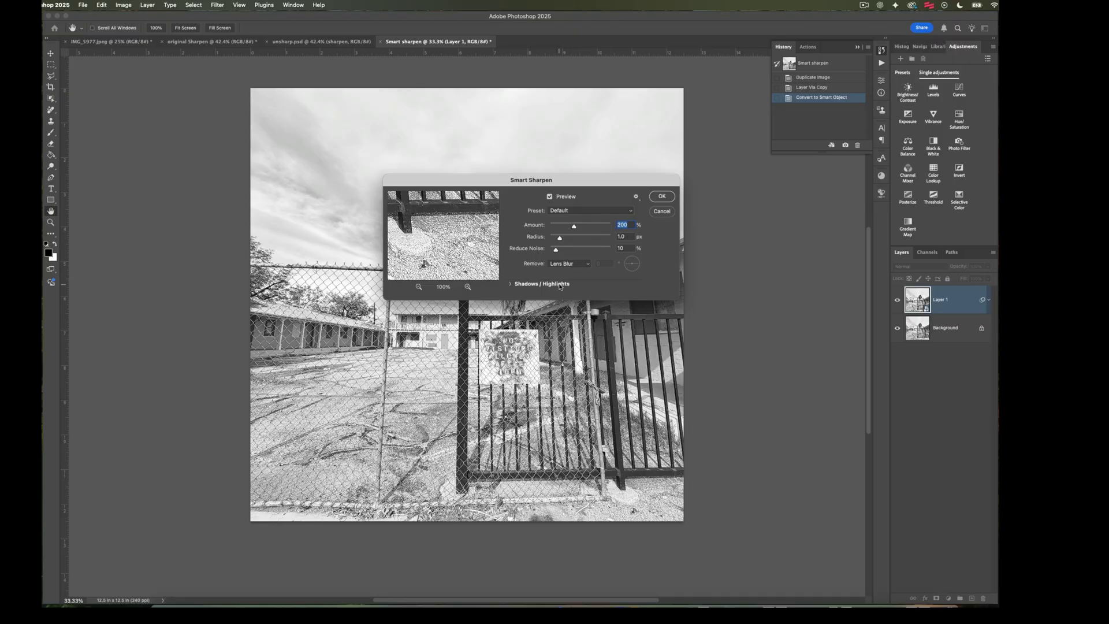
left_click(511, 284)
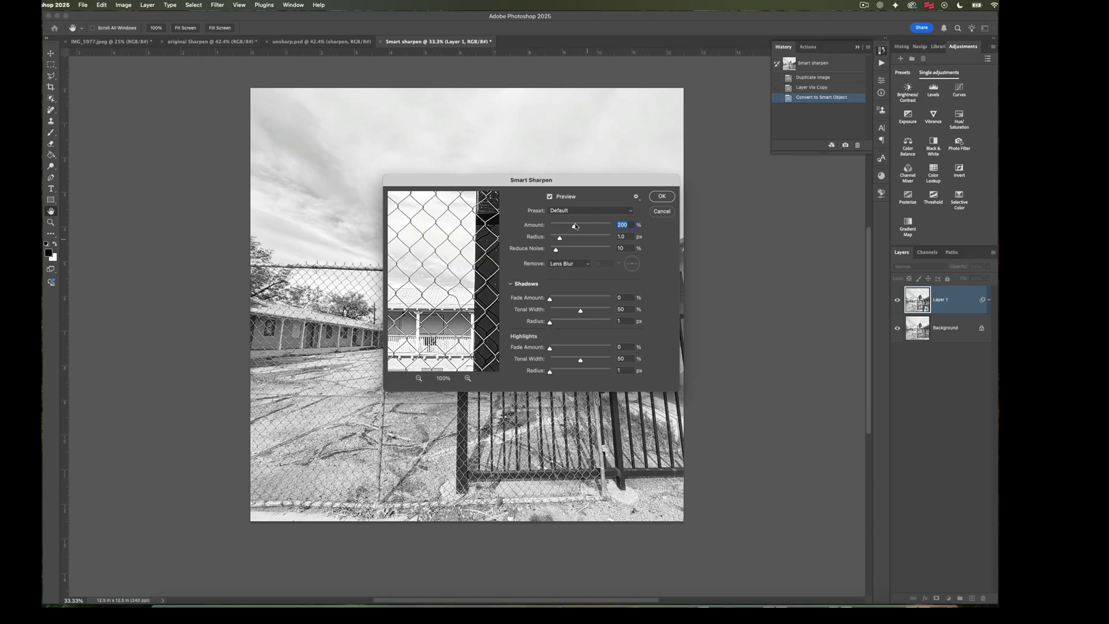
left_click(510, 284)
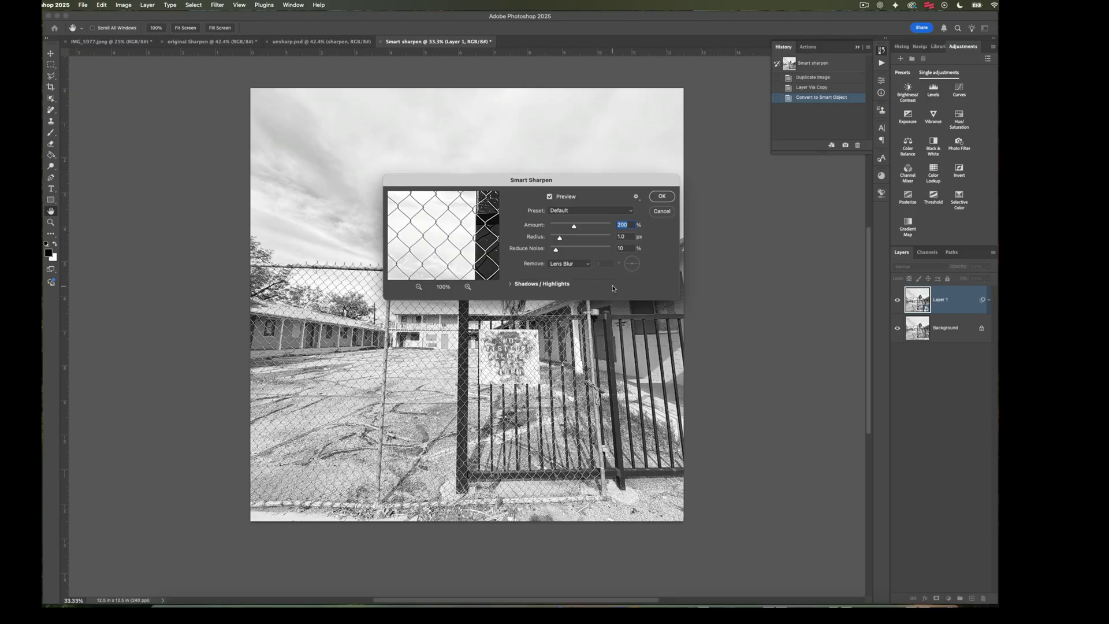
left_click_drag(562, 178, 725, 226)
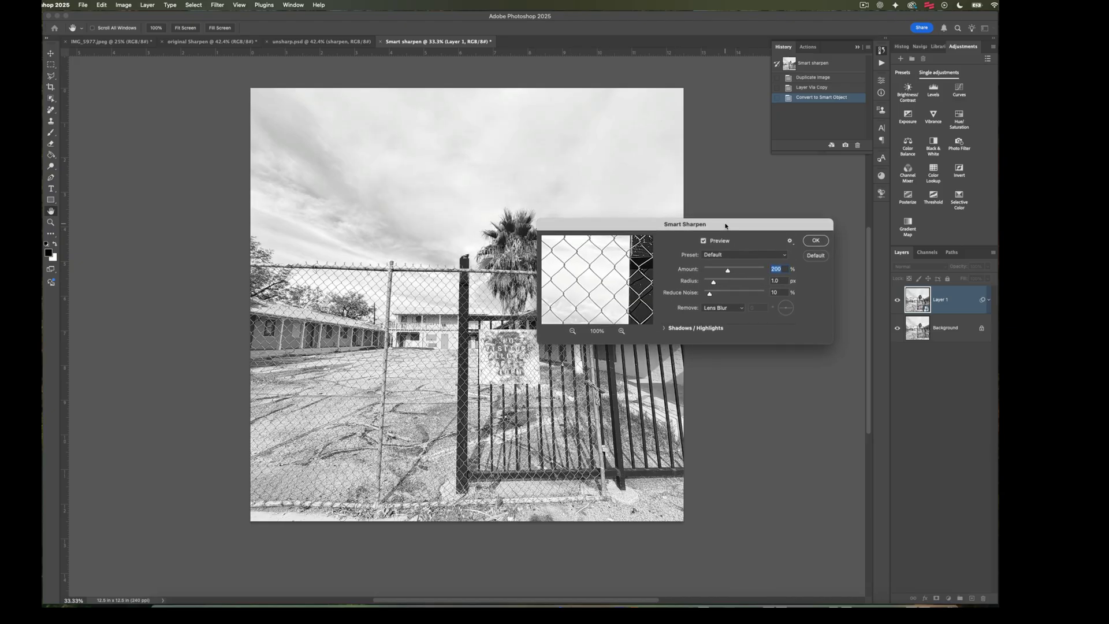
- Zoom in and adjust the Smart Sharpen sliders toward Amount 106% and Radius 0.5 px
key("super+plus")
key("super+plus")
key("super+plus")
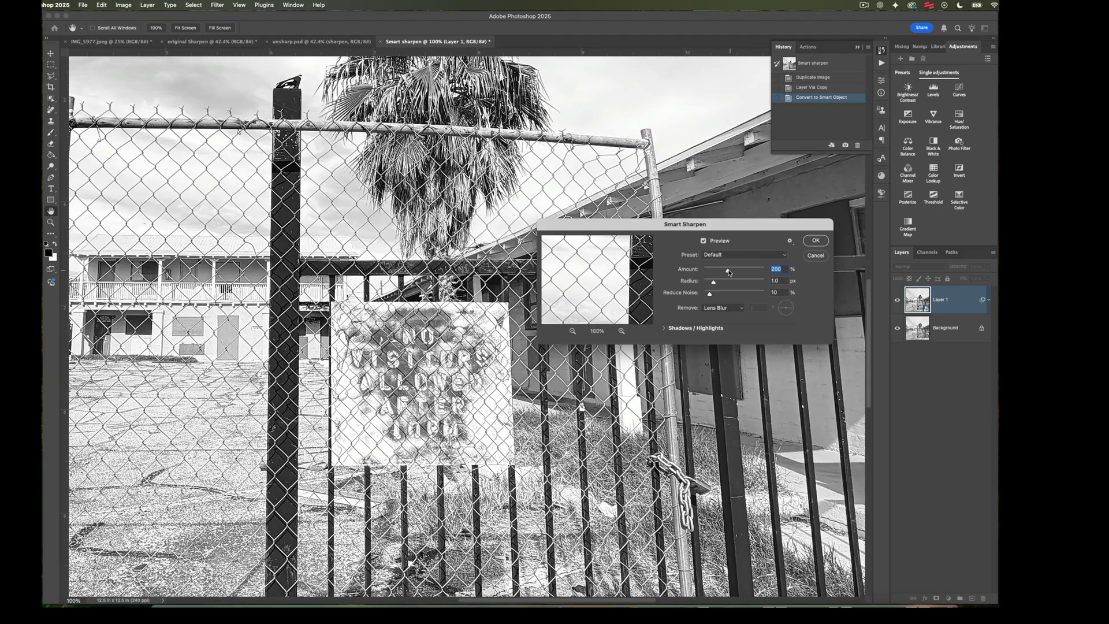
left_click_drag(728, 270, 711, 272)
mouse_move(711, 271)
left_mouse_down()
mouse_move(743, 273)
mouse_move(707, 283)
mouse_move(721, 284)
left_mouse_up()
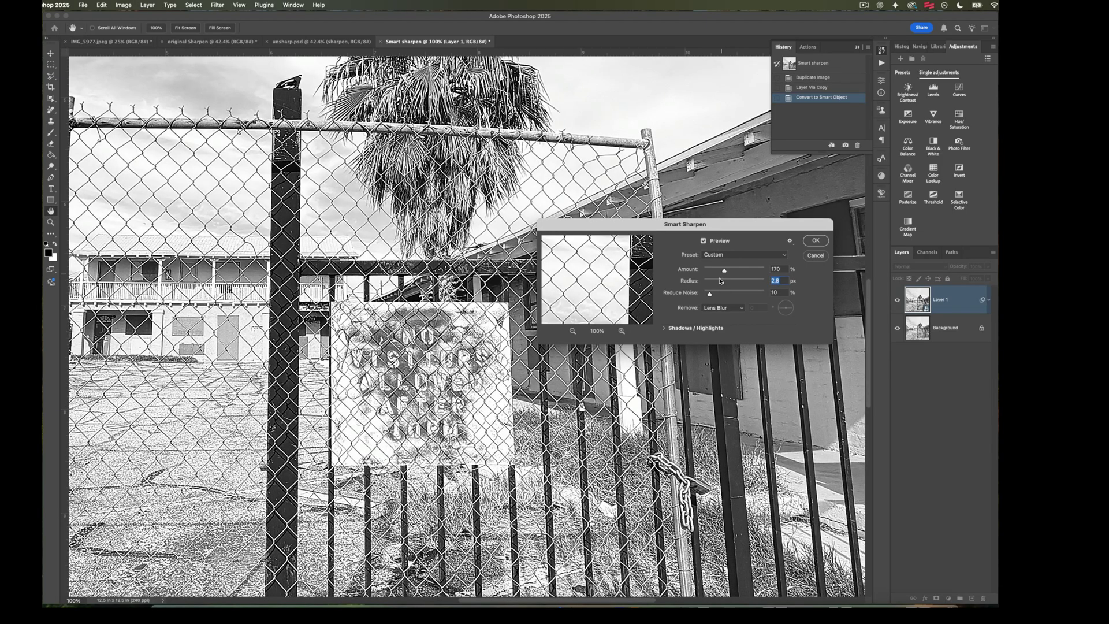
mouse_move(721, 283)
left_mouse_down()
mouse_move(709, 283)
mouse_move(716, 272)
left_mouse_up()
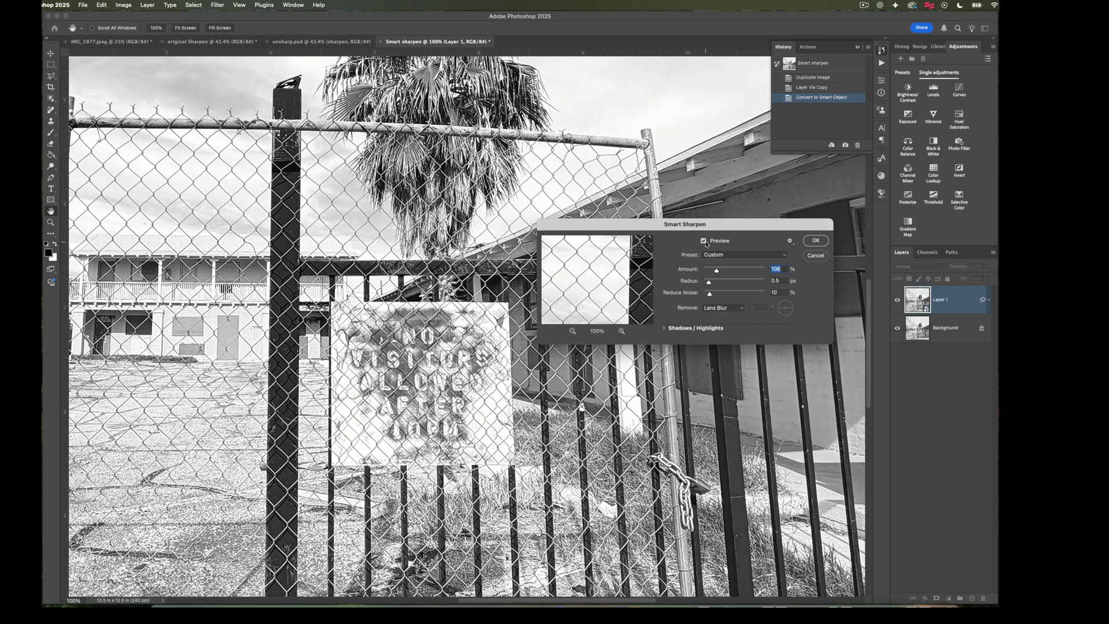
- Toggle Preview to compare before and after, then apply Smart Sharpen as a smart filter
left_click(704, 241)
left_click(704, 241)
left_click(704, 241)
left_click(704, 242)
left_click(704, 242)
left_click(705, 241)
left_click(819, 241)
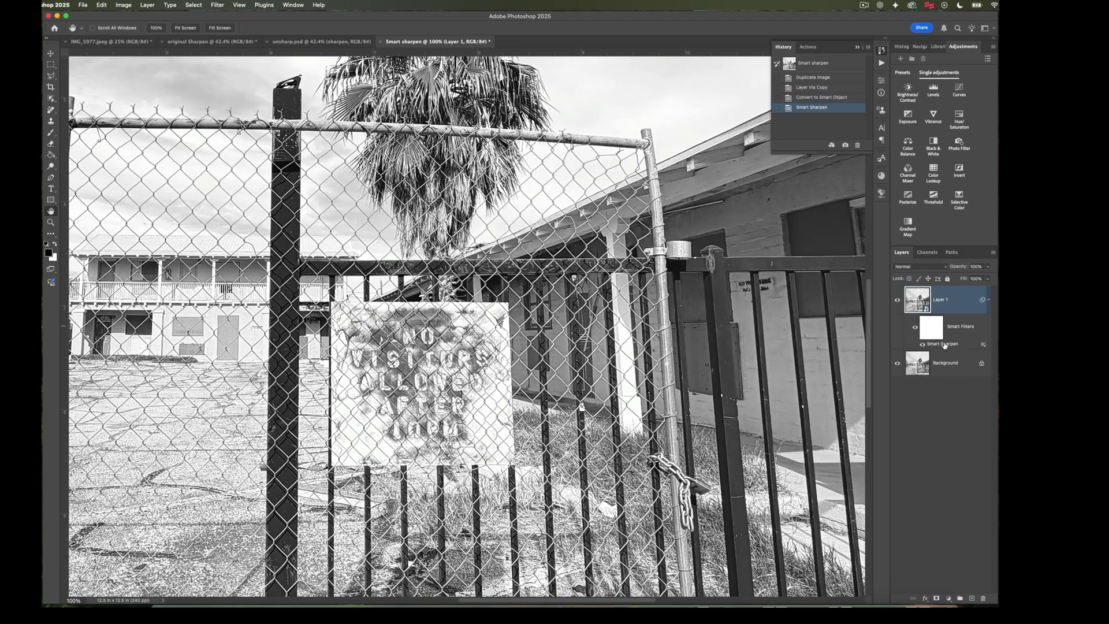
key("super+minus")
key("super+minus")
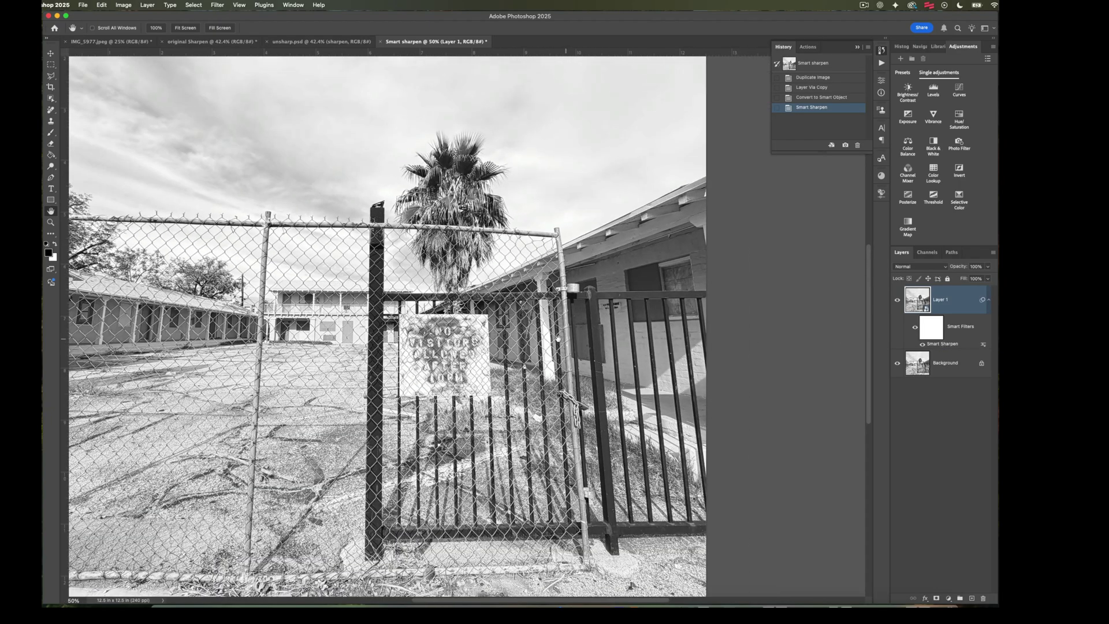
left_click_drag(557, 337, 658, 341)
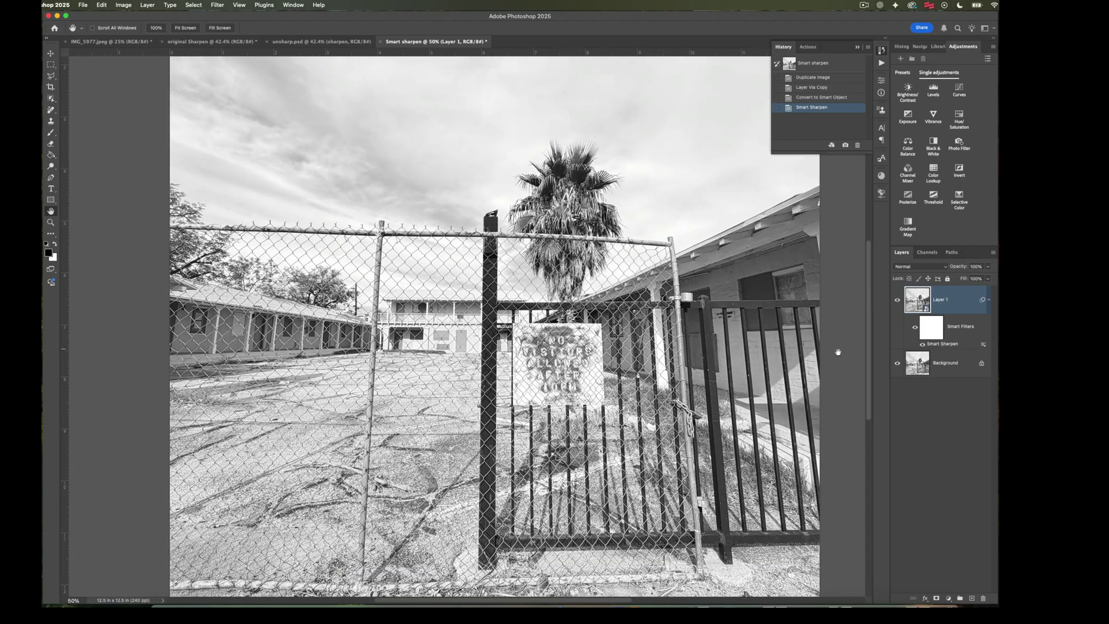
left_click(923, 344)
left_click(923, 344)
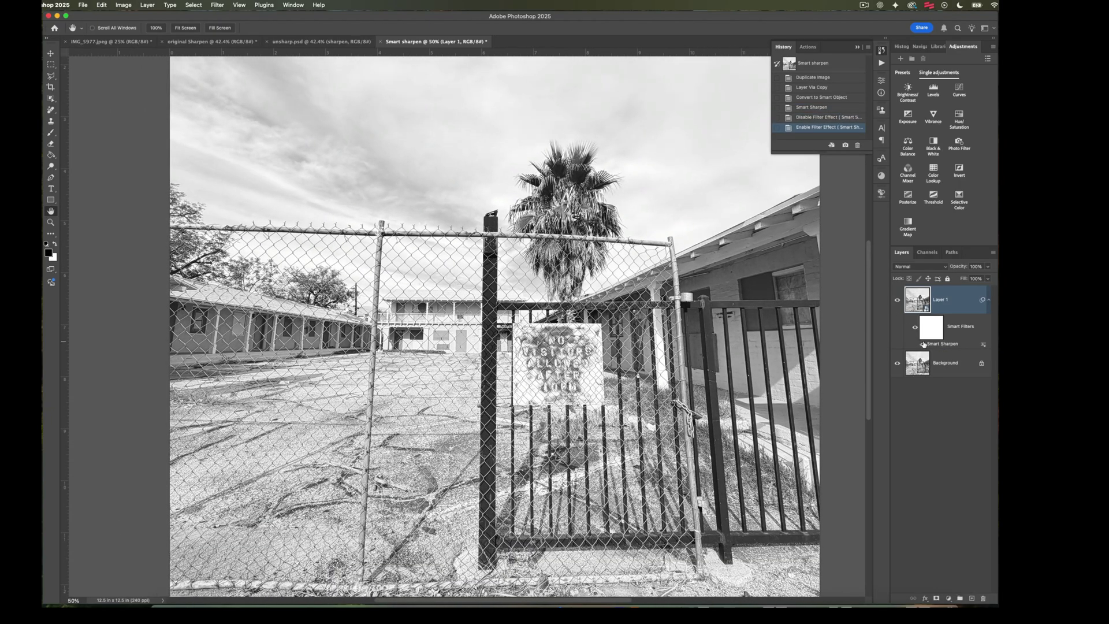
left_click(922, 345)
left_click(923, 344)
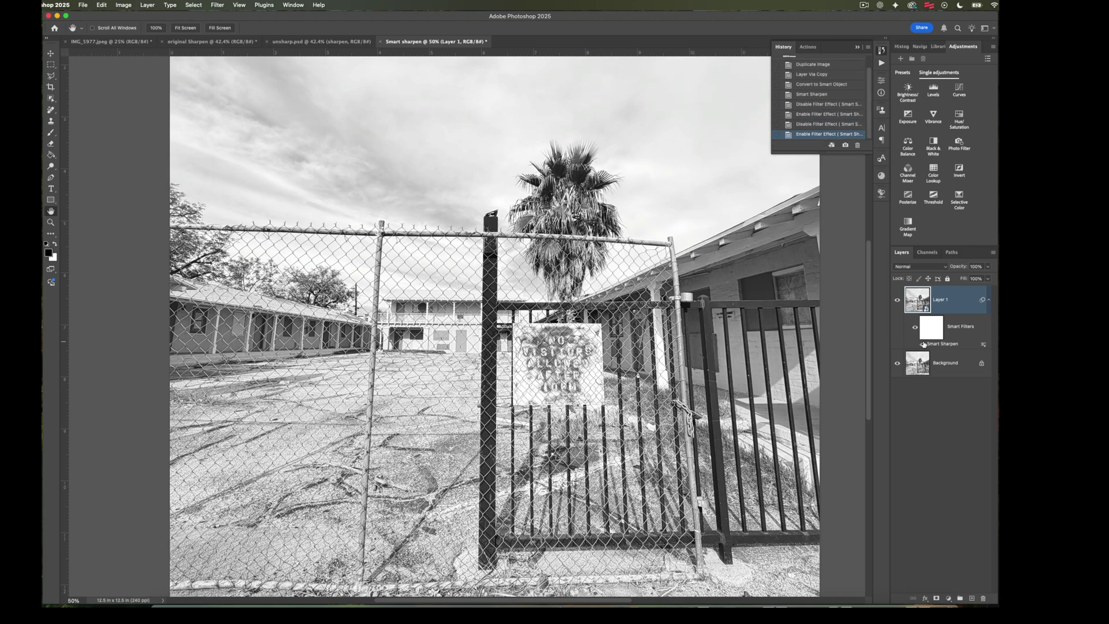
left_click(923, 344)
key("super+1")
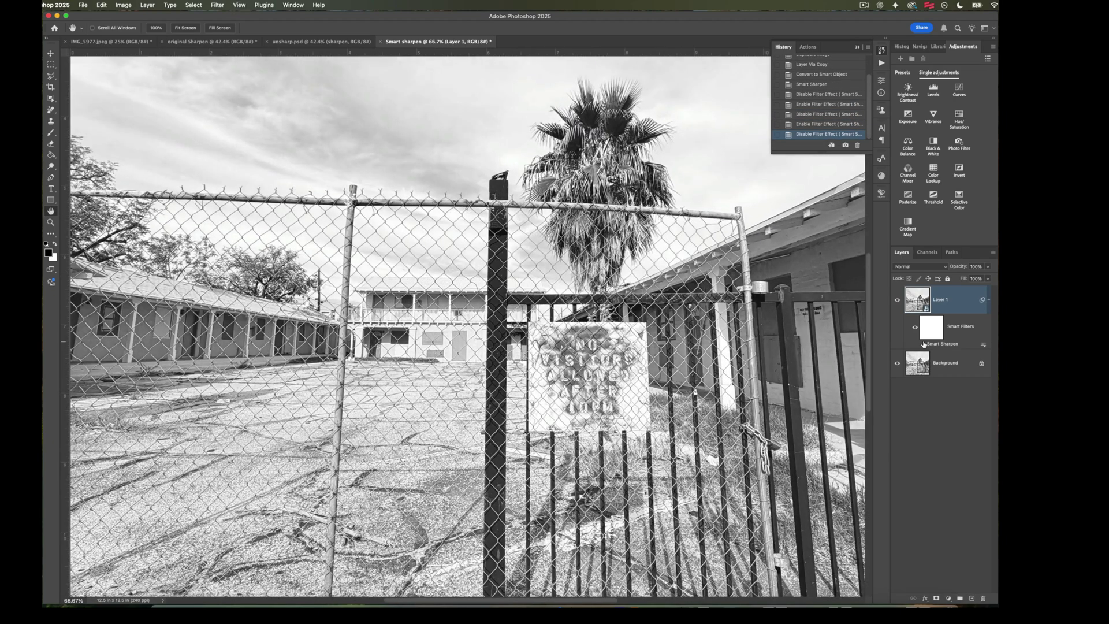
left_click(923, 344)
left_click(923, 344)
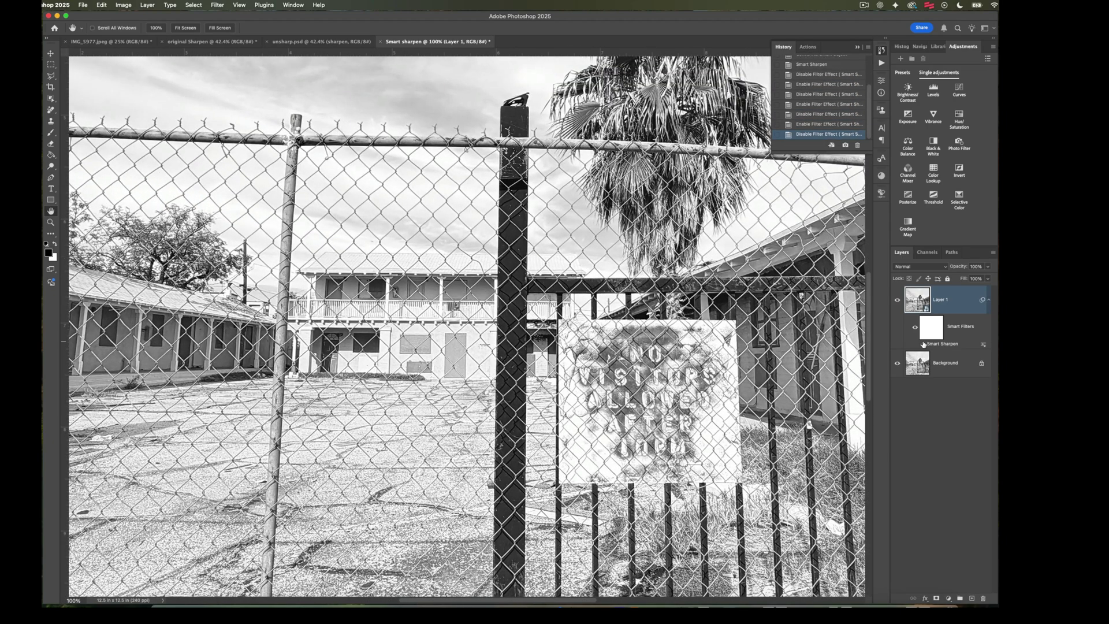
left_click(923, 344)
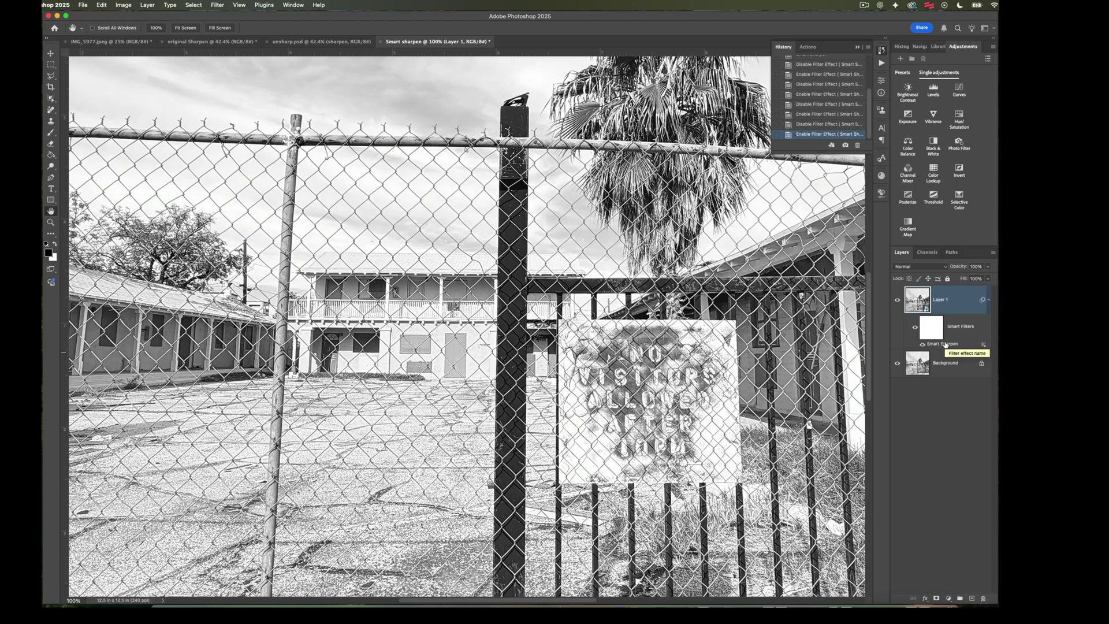
- Re-edit the Smart Sharpen smart filter, raising its Radius to 0.9 px
double_click(945, 344)
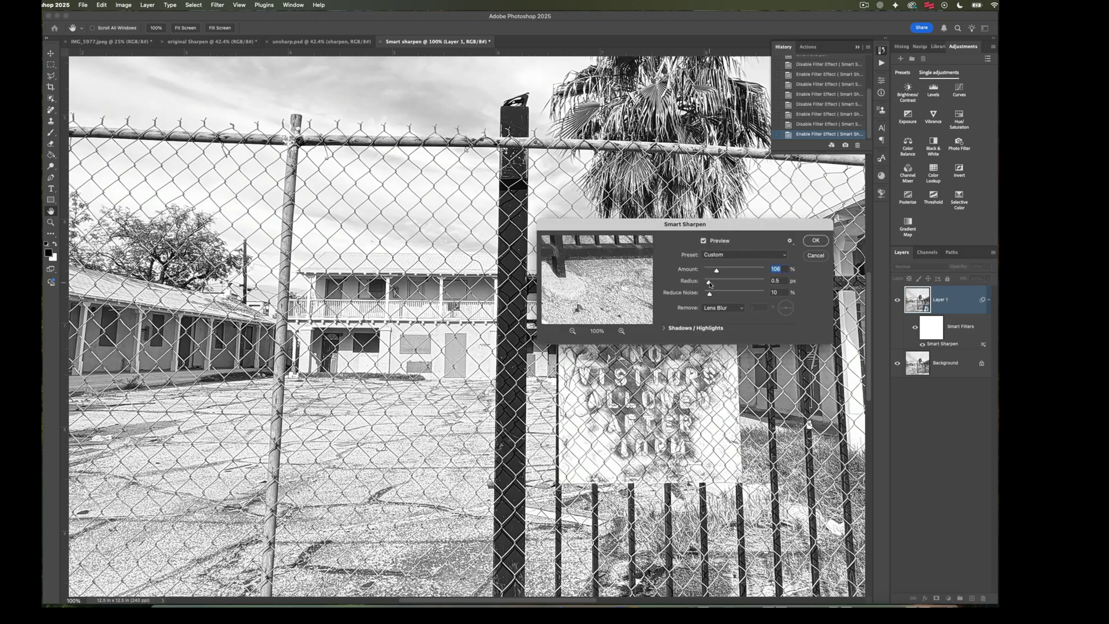
left_click_drag(709, 282, 720, 271)
left_click(815, 241)
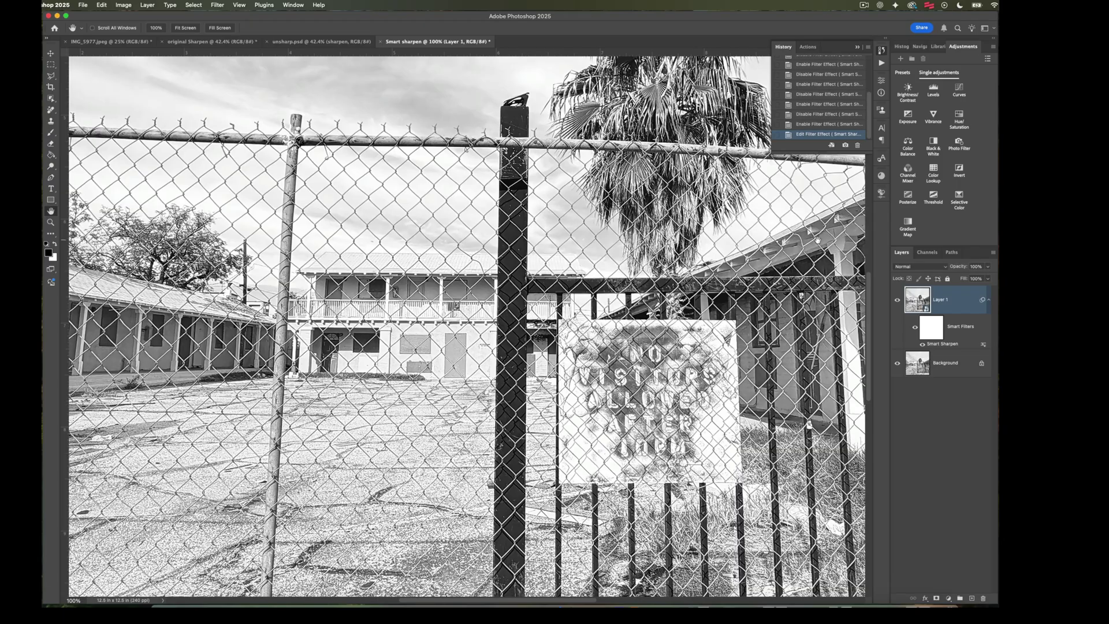
- Toggle the Smart Sharpen filter's visibility off and on to compare, leaving it enabled
left_click(922, 345)
left_click(922, 345)
left_click(922, 345)
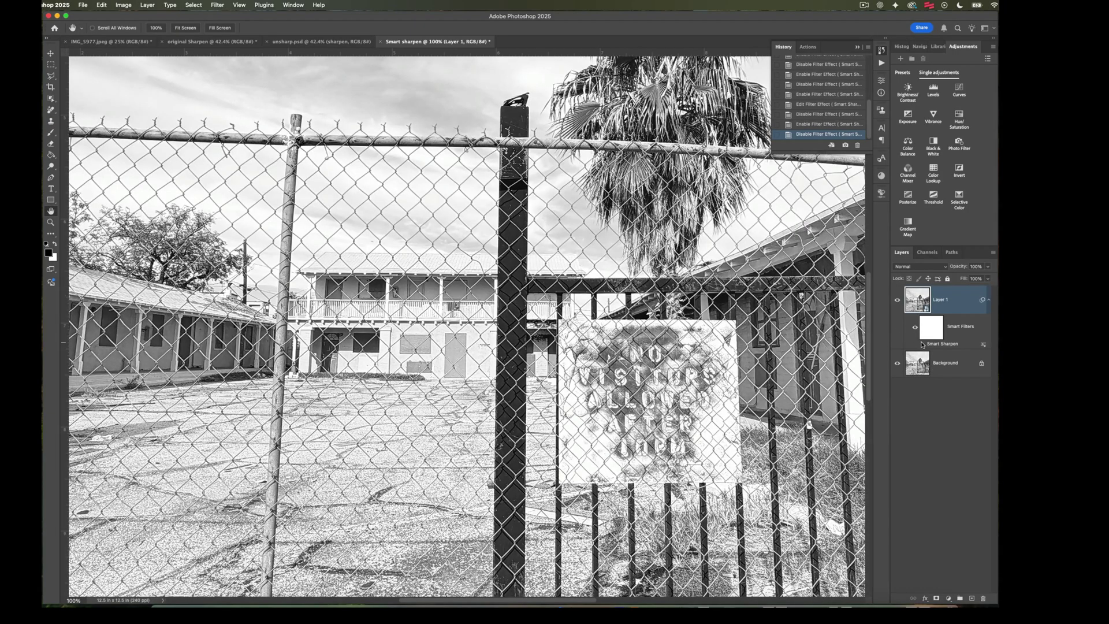
left_click(921, 345)
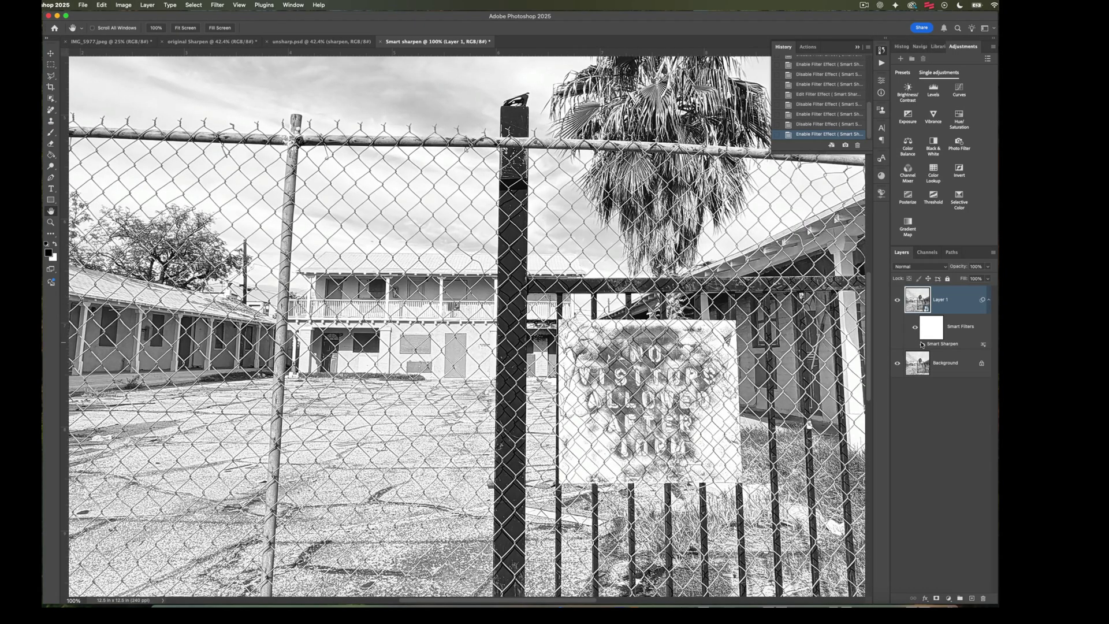